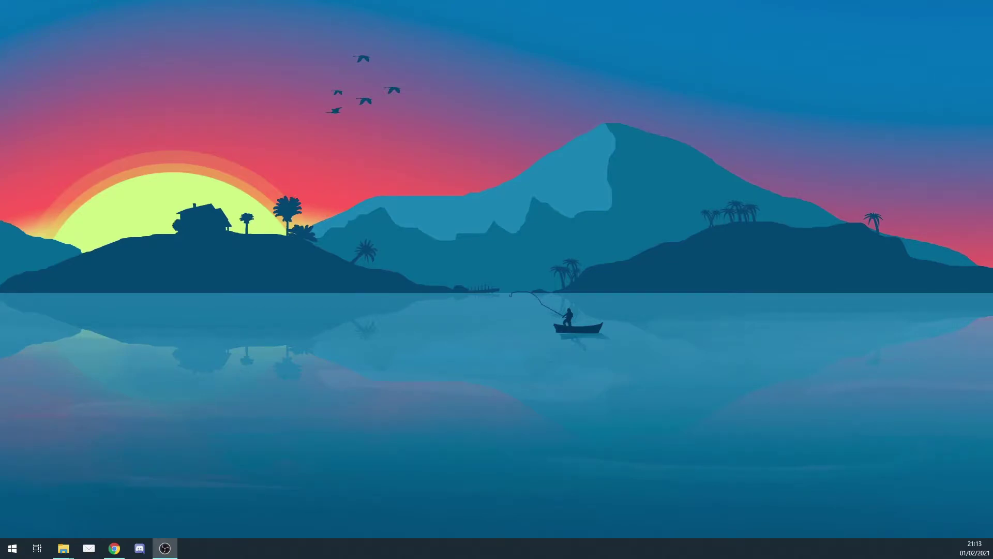
# Look over the ReaPlugs page in the browser, then minimize the browser.
pyautogui.click(110, 554)
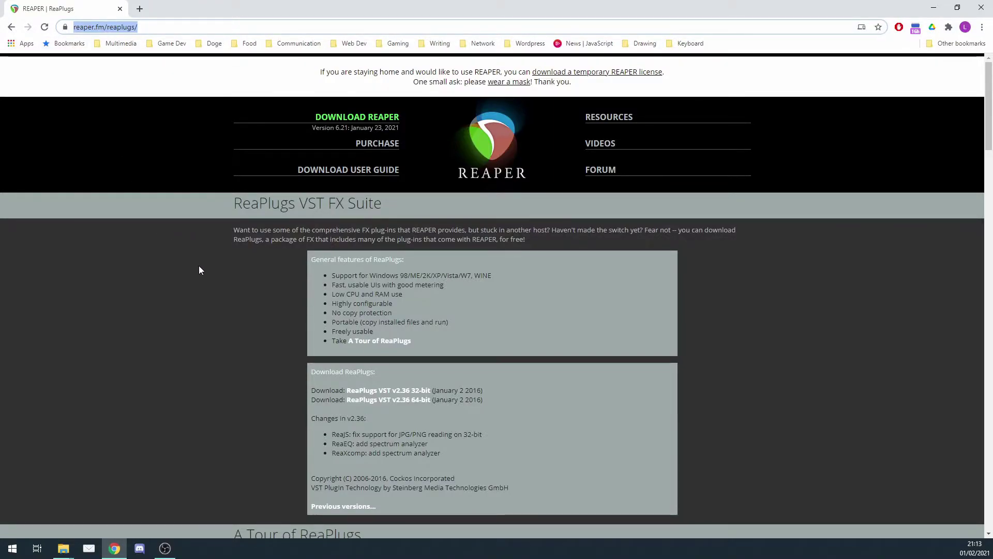
pyautogui.scroll(-1, 231, 298)
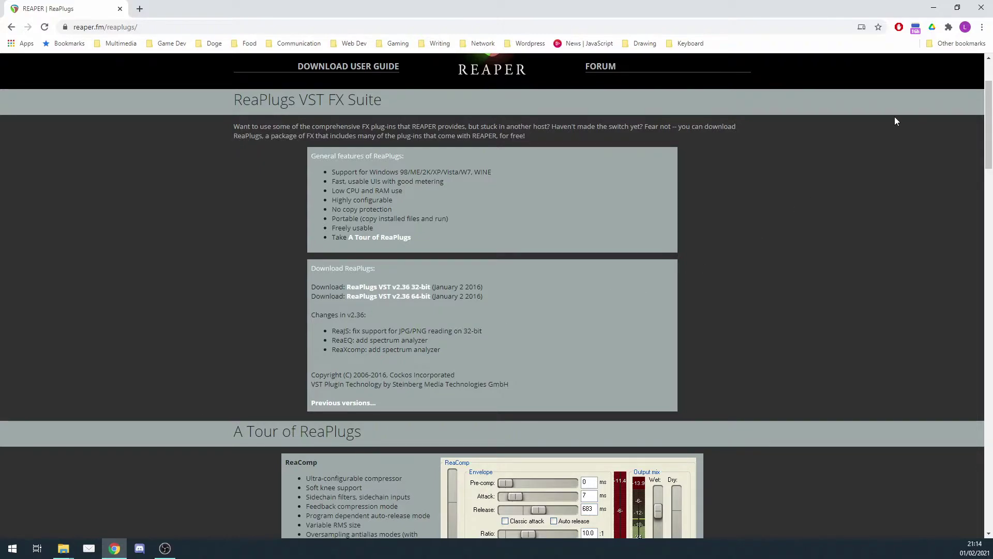
pyautogui.click(934, 7)
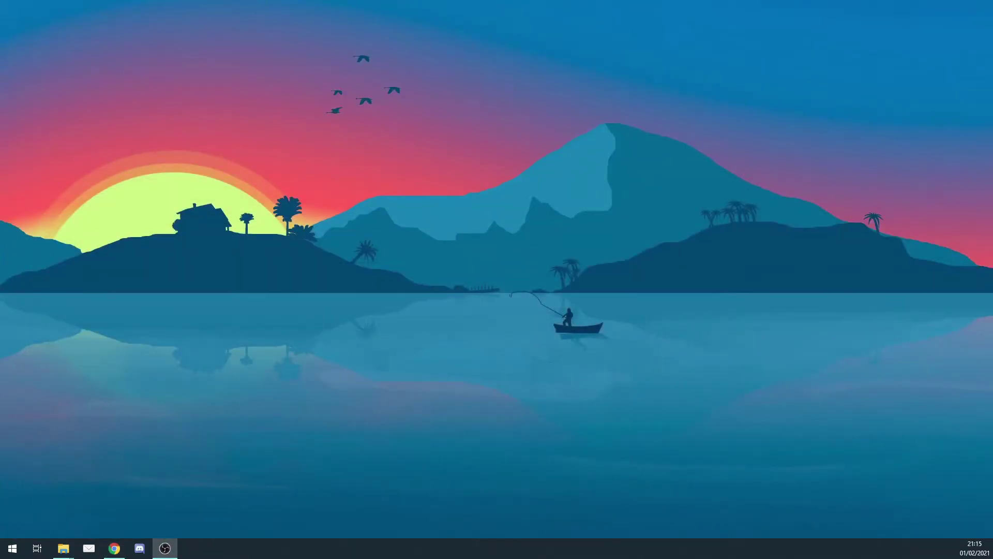
# Review the Mic/Aux NoiseGate, Equaliser and Compressor filters, then stop the recording.
pyautogui.click(165, 548)
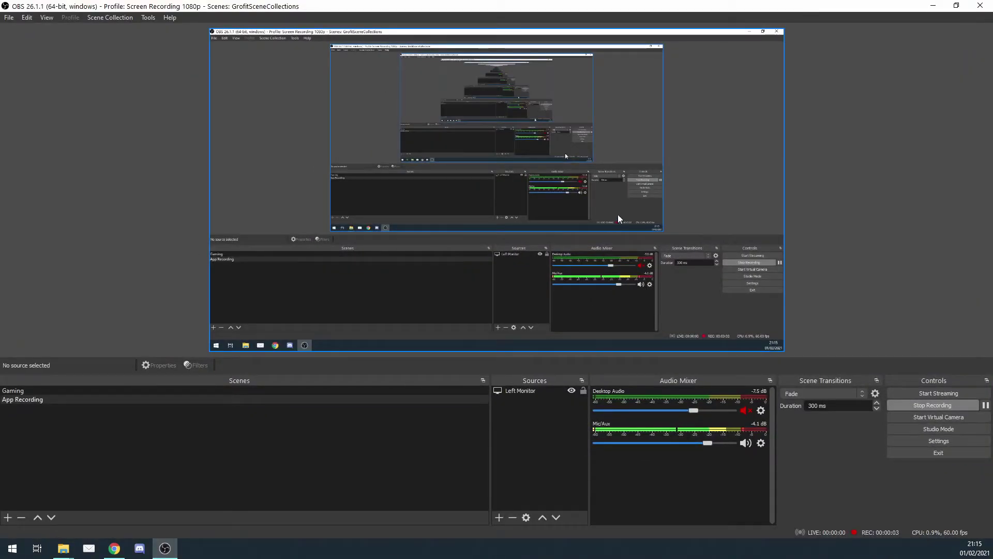
pyautogui.rightClick(629, 435)
pyautogui.click(646, 400)
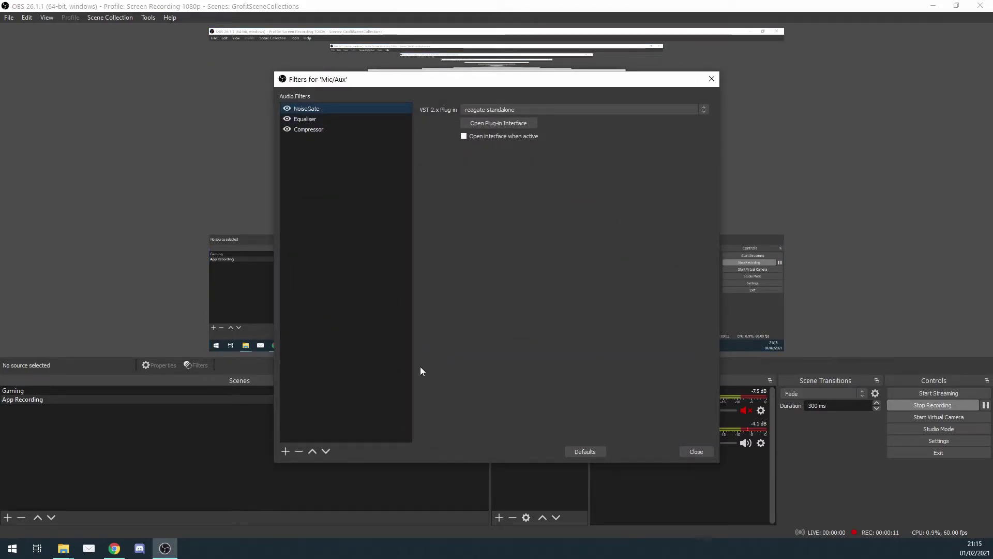
pyautogui.click(704, 452)
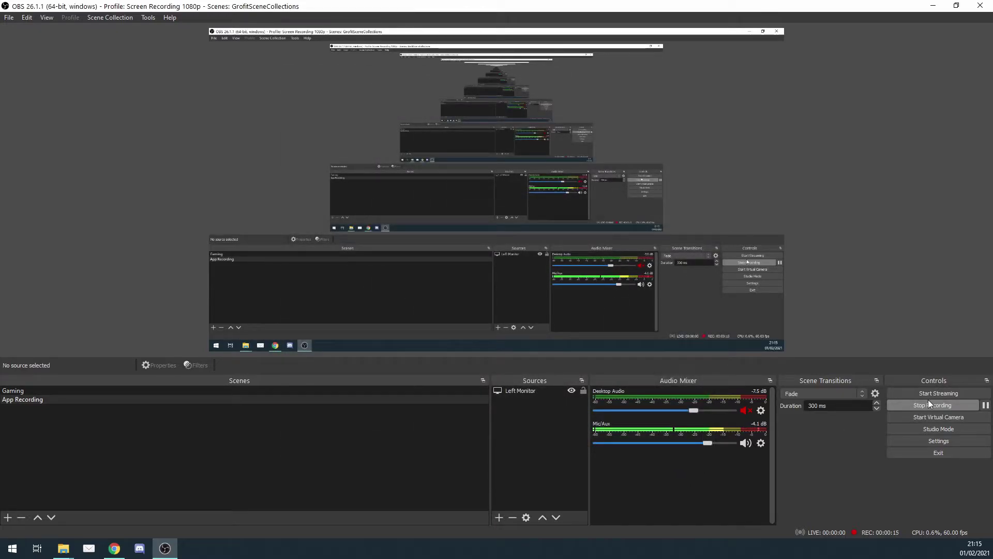
pyautogui.click(916, 409)
# Create a Media Source that plays untitled2.wav on loop.
pyautogui.click(498, 516)
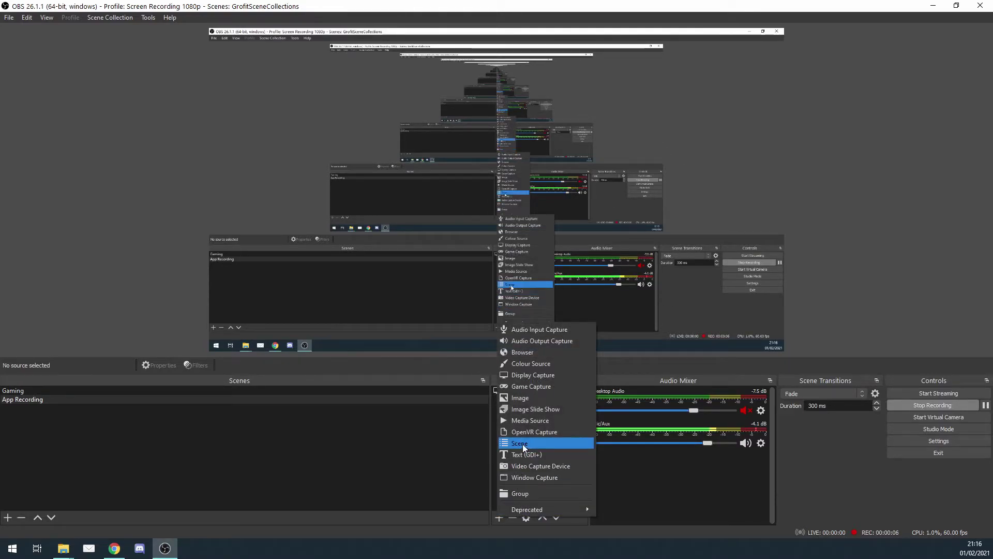
pyautogui.click(523, 421)
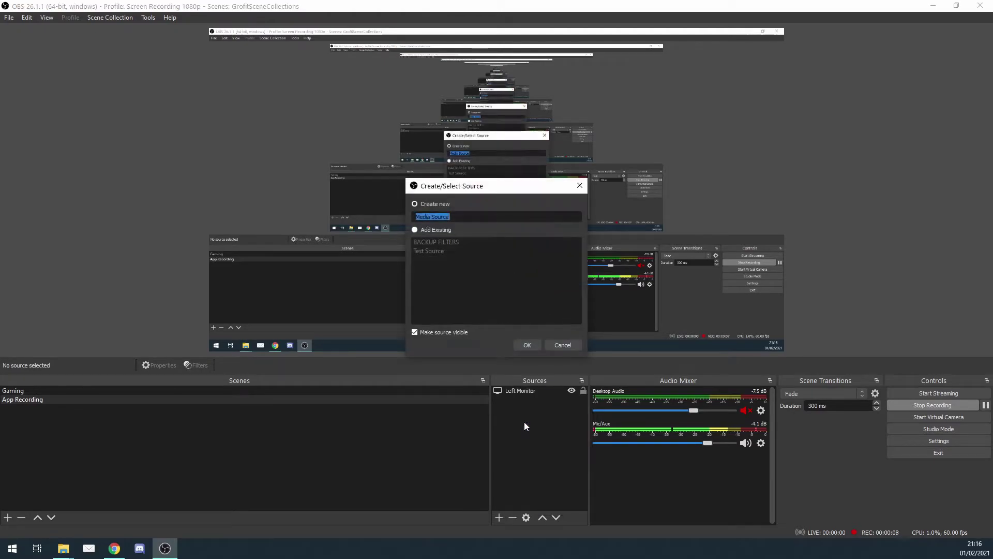
pyautogui.click(528, 347)
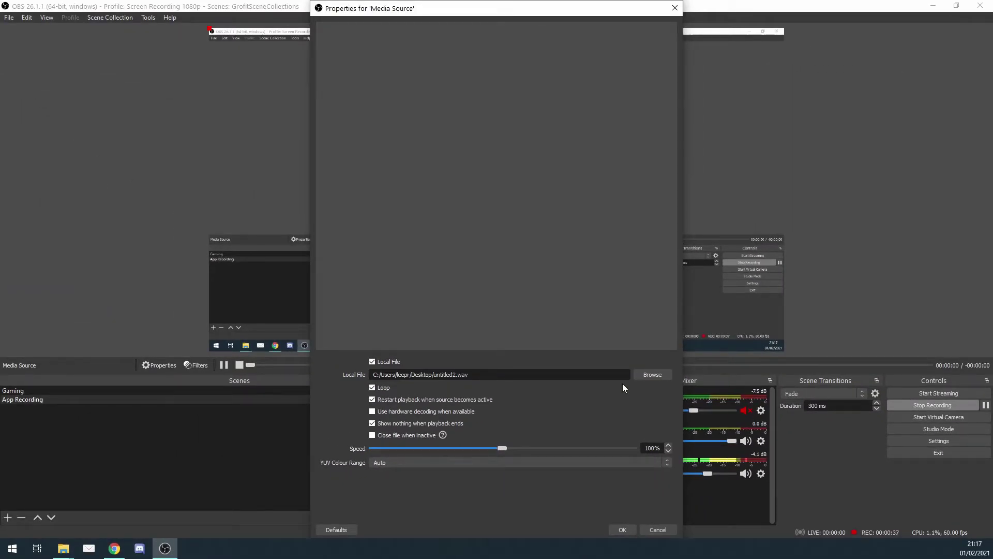
pyautogui.click(622, 529)
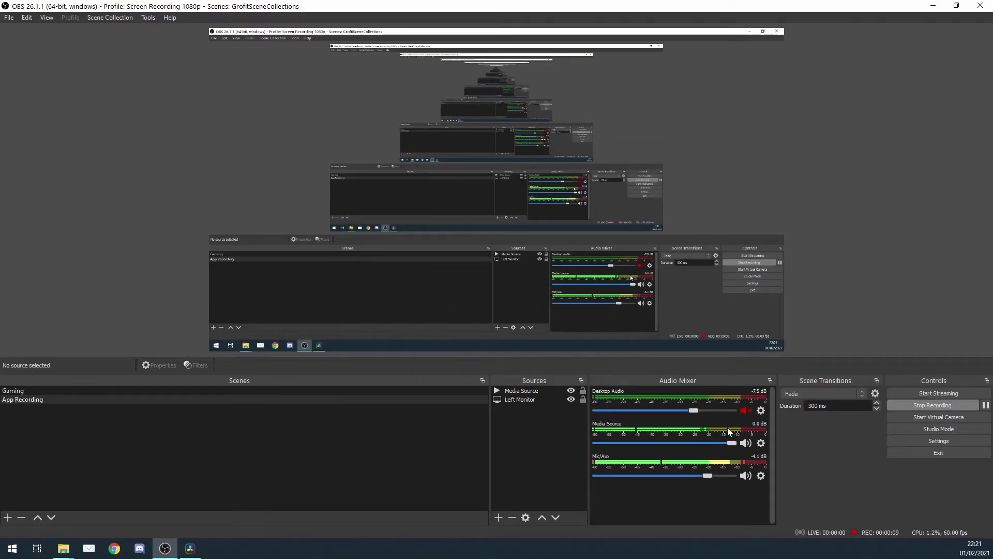
# Switch the Media Source's Audio Monitoring to Monitor and Output in Advanced Audio Properties.
pyautogui.rightClick(728, 428)
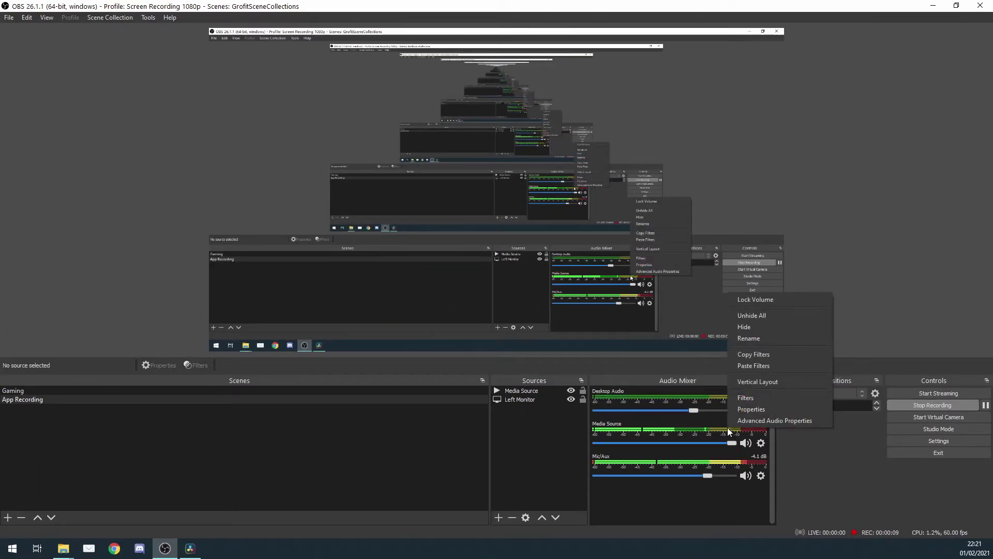
pyautogui.click(754, 421)
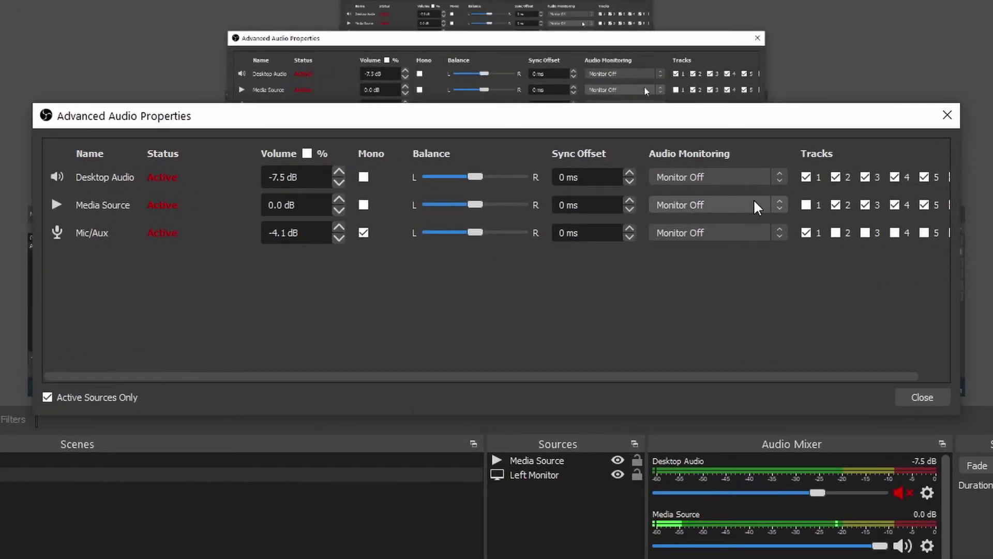
pyautogui.click(743, 207)
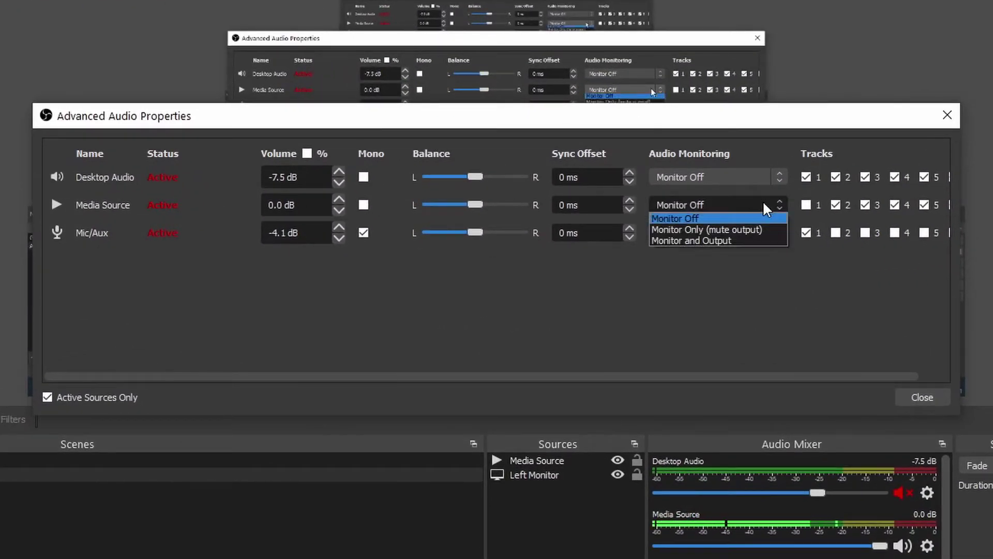
pyautogui.click(719, 243)
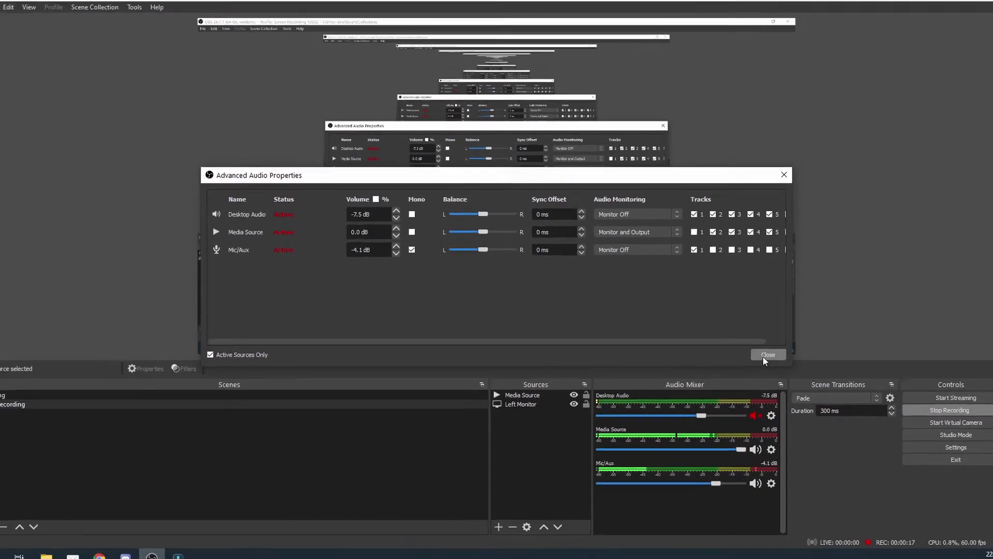
pyautogui.click(922, 397)
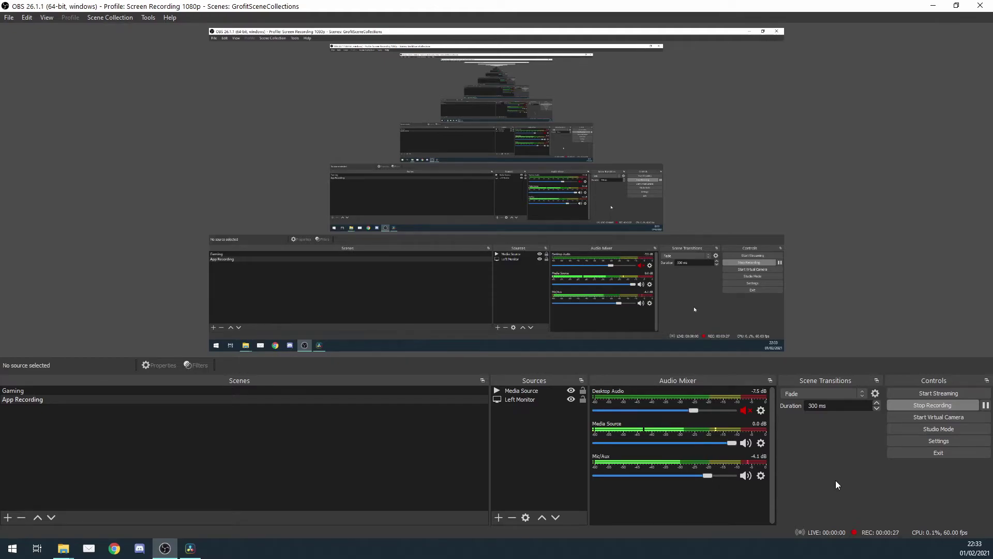
# Add a VST 2.x filter named EQ using reaeq-standalone to the Media Source.
pyautogui.rightClick(676, 429)
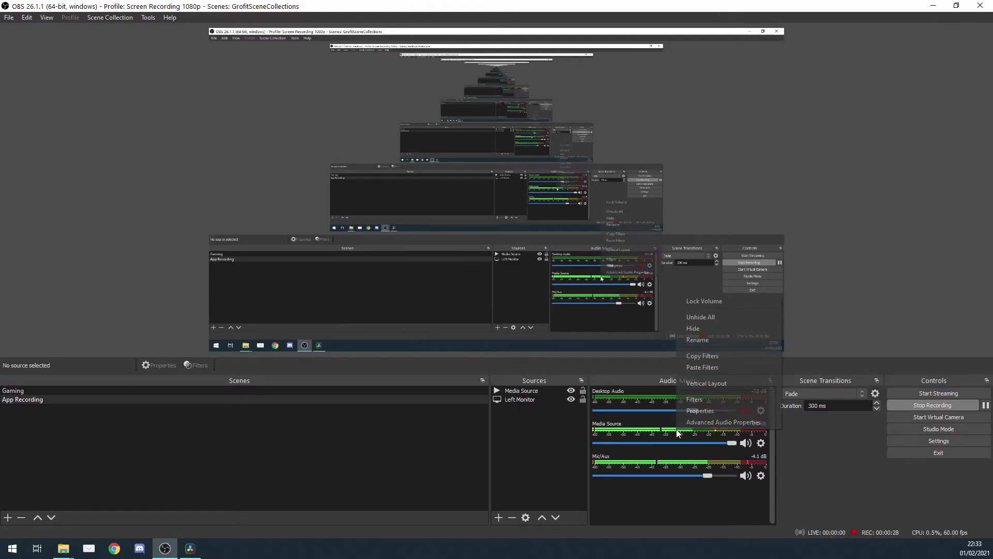
pyautogui.click(684, 399)
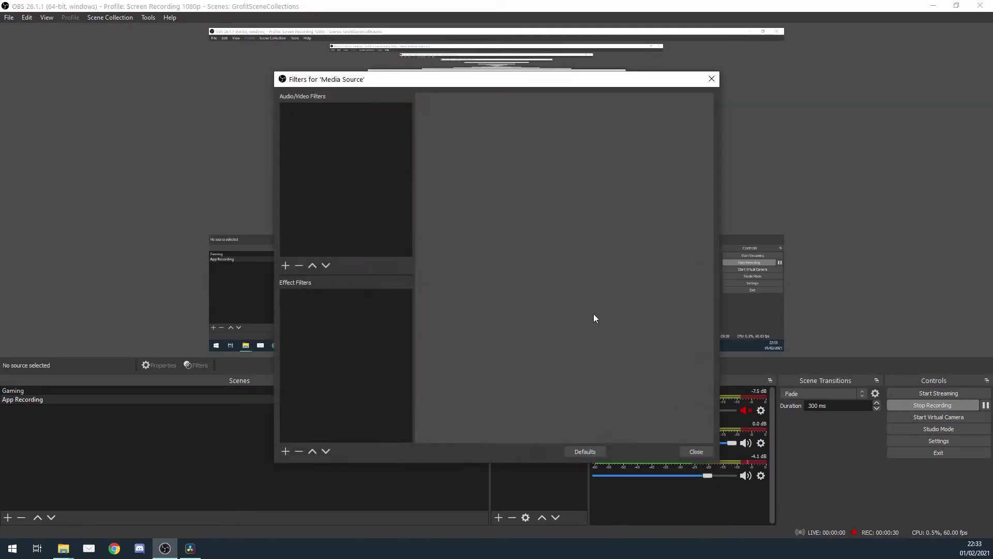
pyautogui.click(285, 267)
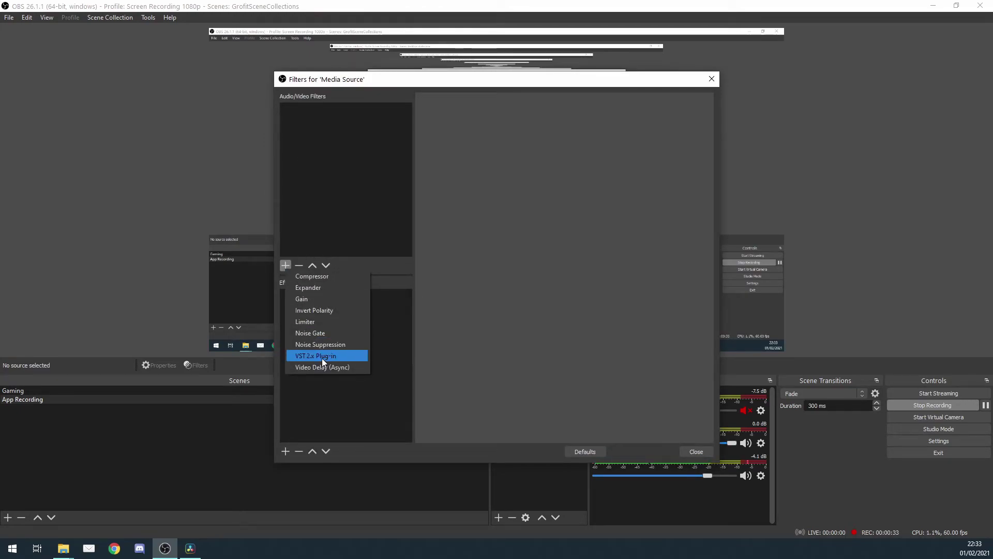
pyautogui.click(322, 356)
pyautogui.write('EQ')
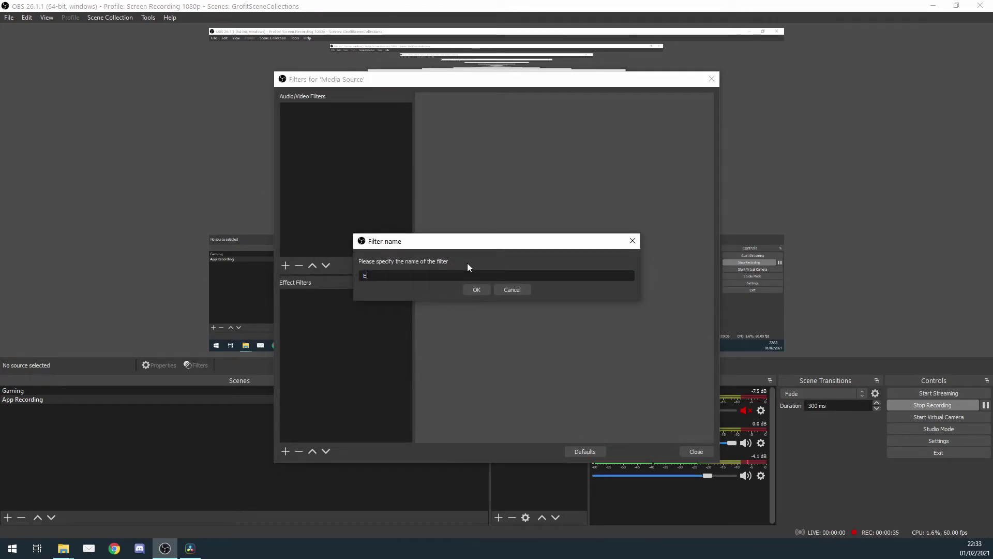
pyautogui.click(477, 290)
pyautogui.click(514, 324)
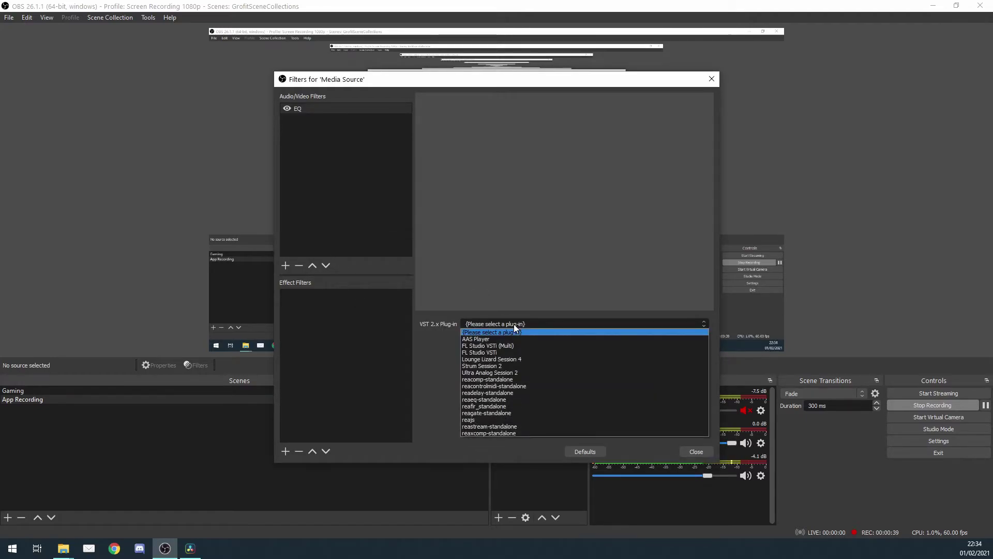
pyautogui.click(482, 402)
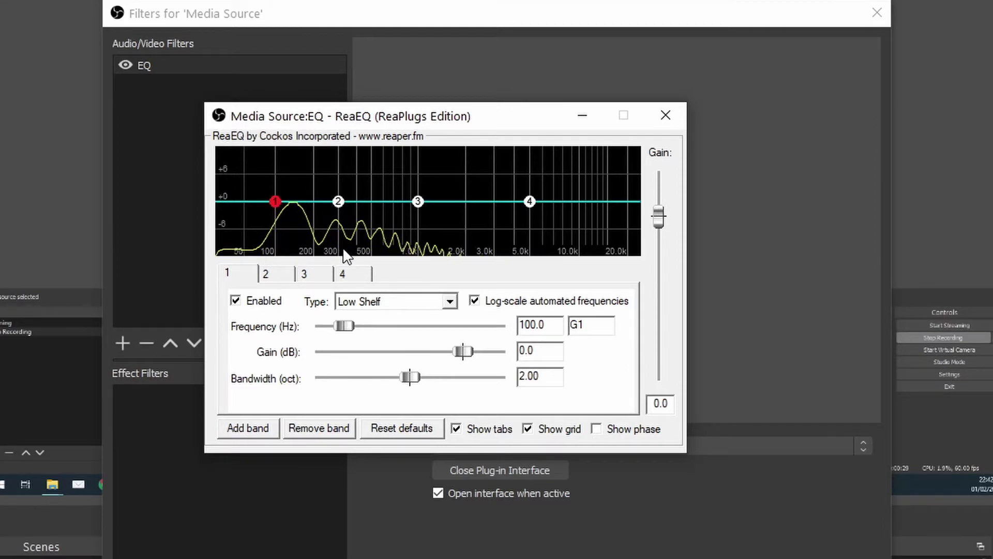
# Cut lows below ~237.6 Hz, boost band 3 to 4.0 dB and the high shelf ~2.2 dB, then close.
pyautogui.moveTo(276, 203)
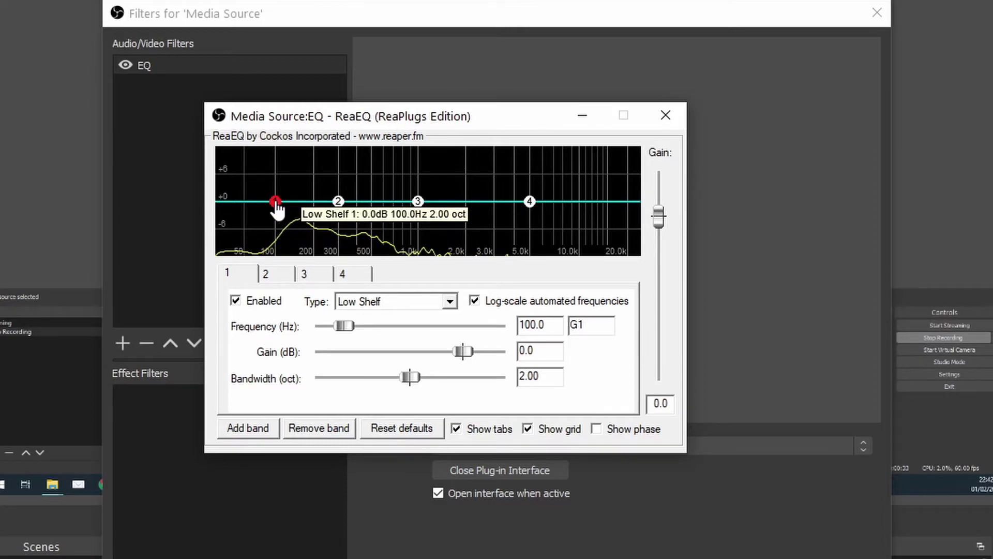
pyautogui.moveTo(276, 203); pyautogui.dragTo(282, 254)
pyautogui.moveTo(338, 202); pyautogui.dragTo(388, 277)
pyautogui.moveTo(418, 201); pyautogui.dragTo(429, 177)
pyautogui.moveTo(280, 251); pyautogui.dragTo(275, 221)
pyautogui.moveTo(387, 254); pyautogui.dragTo(365, 201)
pyautogui.moveTo(286, 225); pyautogui.dragTo(325, 273)
pyautogui.moveTo(529, 201)
pyautogui.mouseDown()
pyautogui.moveTo(532, 182)
pyautogui.moveTo(536, 204)
pyautogui.moveTo(581, 191)
pyautogui.moveTo(547, 195)
pyautogui.mouseUp()
pyautogui.moveTo(429, 178)
pyautogui.mouseDown()
pyautogui.moveTo(556, 195)
pyautogui.moveTo(450, 198)
pyautogui.mouseUp()
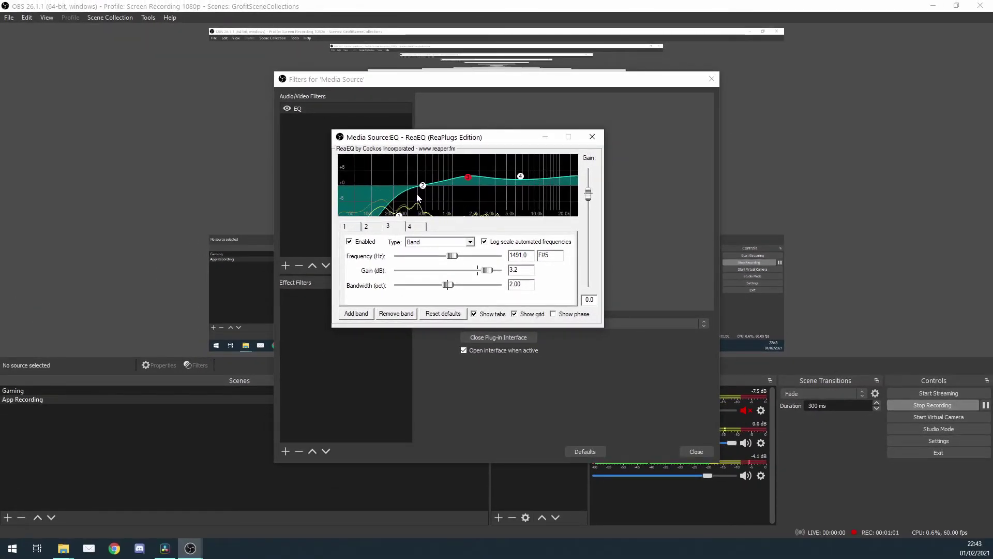
pyautogui.click(592, 137)
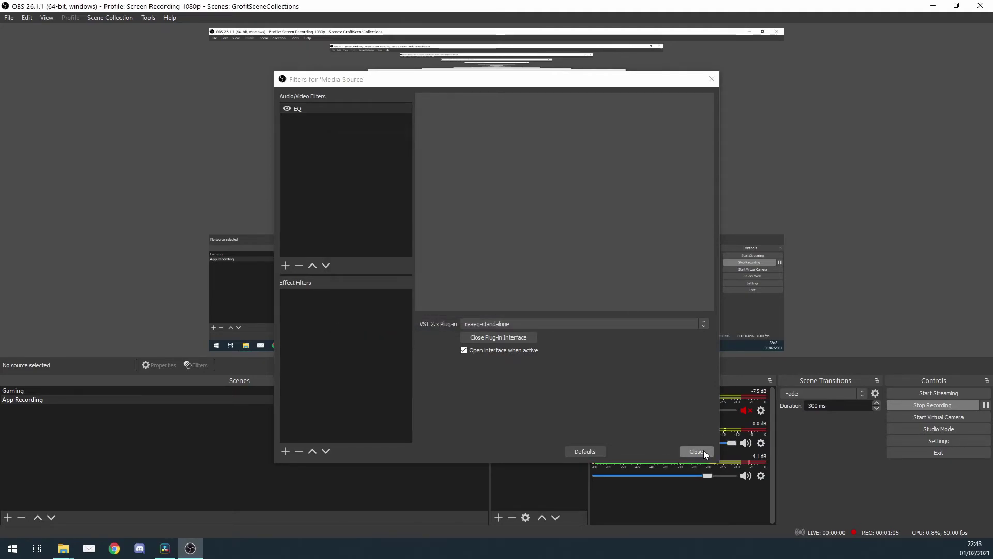
pyautogui.click(696, 451)
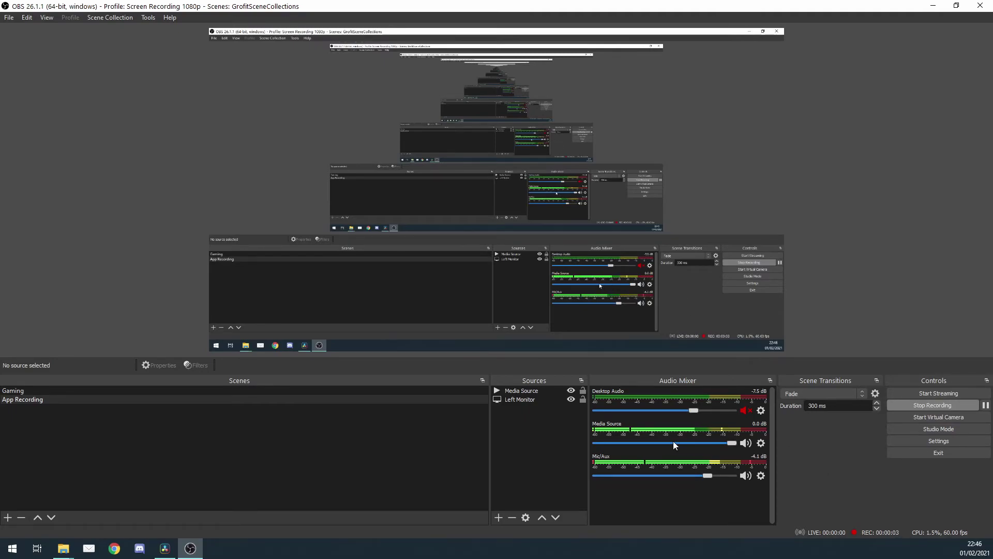
# Copy the Media Source's filters, then show the Mic/Aux Filters list.
pyautogui.rightClick(663, 430)
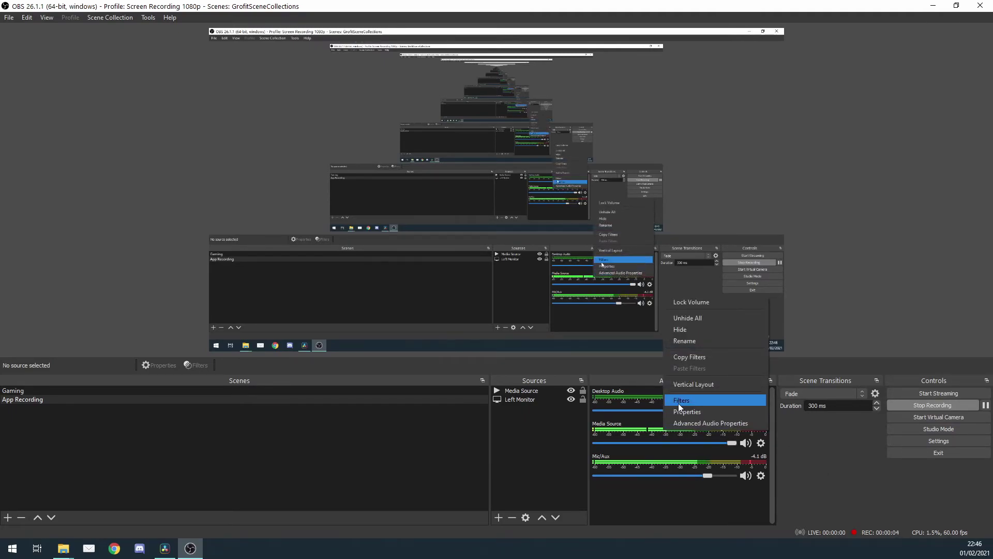
pyautogui.click(687, 358)
pyautogui.rightClick(660, 463)
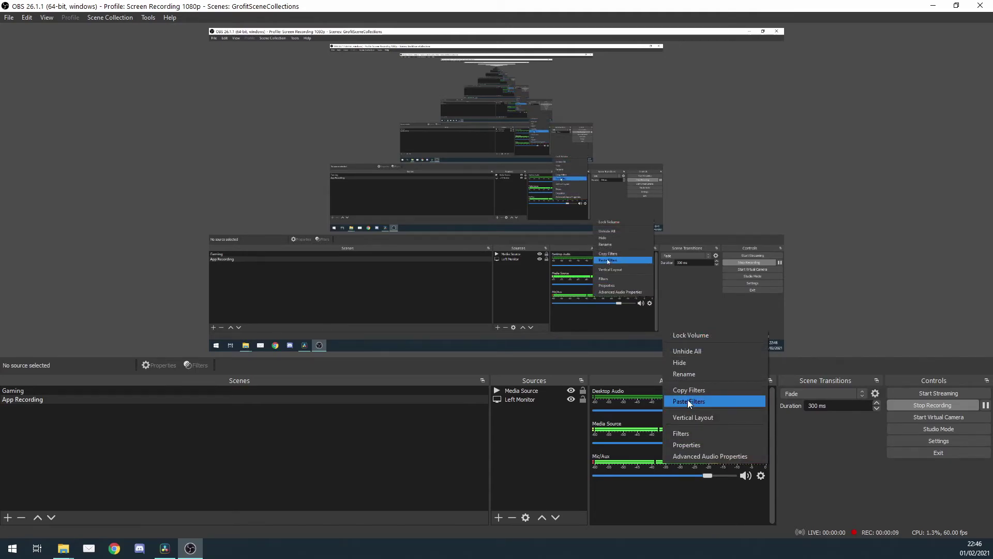
pyautogui.click(830, 465)
pyautogui.rightClick(646, 454)
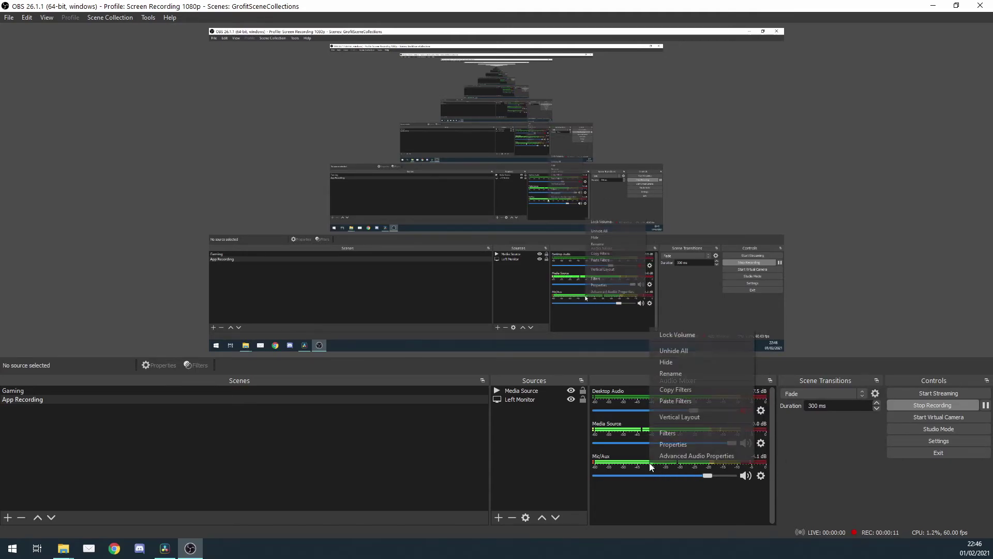
pyautogui.click(663, 433)
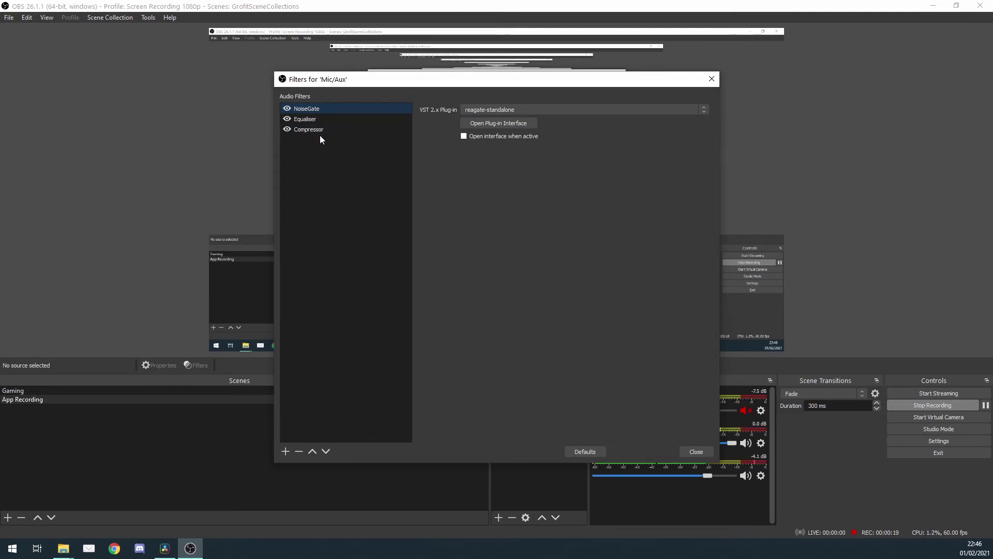
# Inspect the Mic/Aux Equaliser's ReaEQ window, then close it and the Filters dialog.
pyautogui.click(313, 119)
pyautogui.click(479, 123)
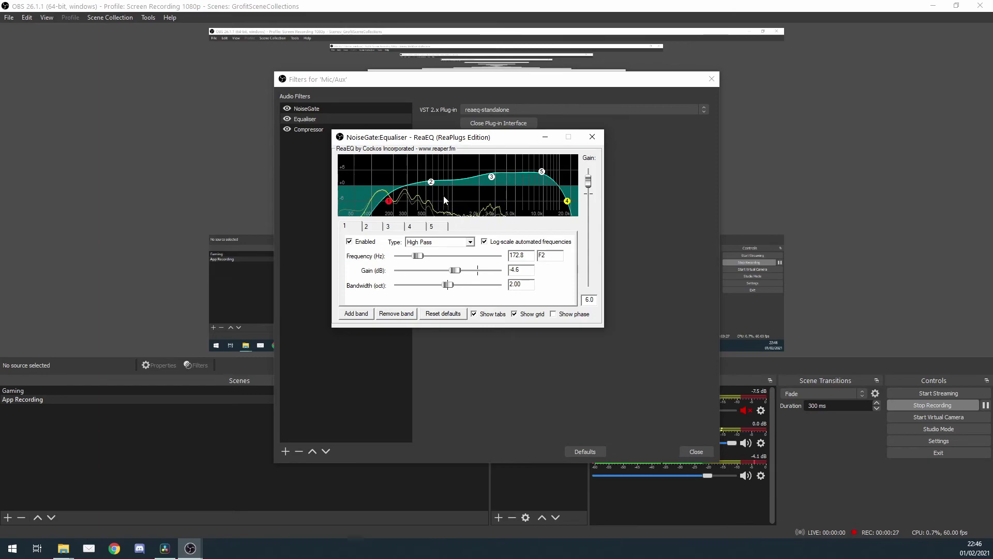
pyautogui.click(593, 137)
pyautogui.click(711, 79)
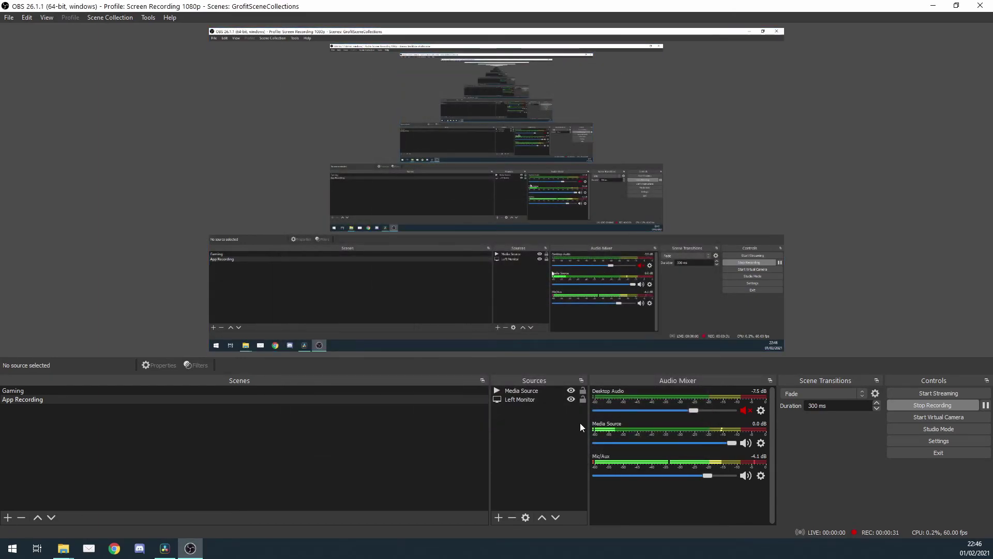
# Remove the Media Source from the App Recording scene.
pyautogui.click(509, 392)
pyautogui.rightClick(508, 392)
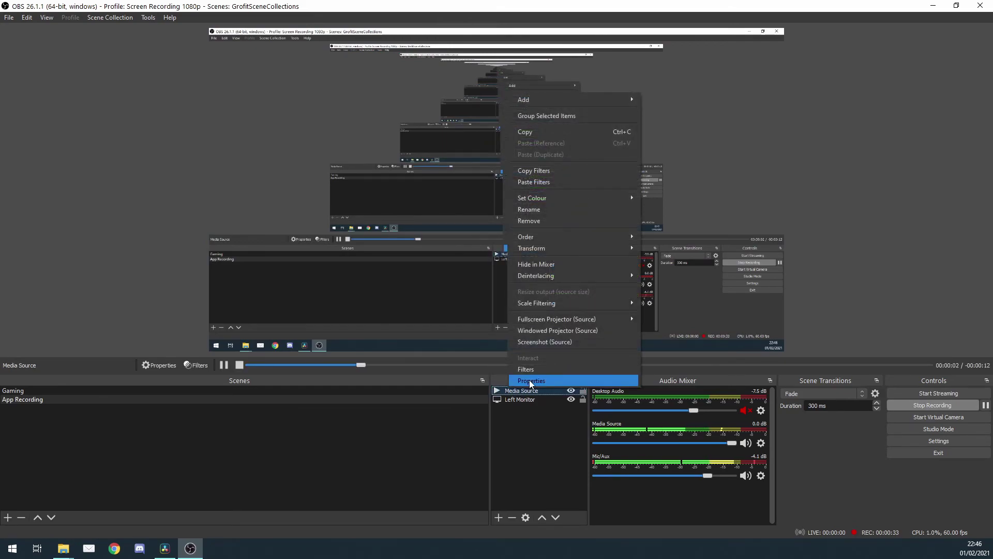
pyautogui.click(538, 222)
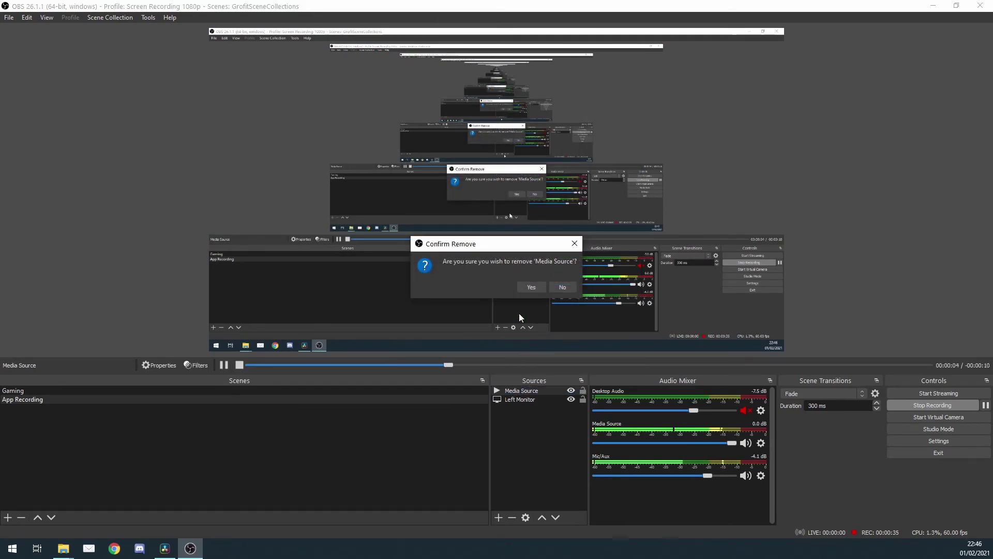
pyautogui.click(549, 448)
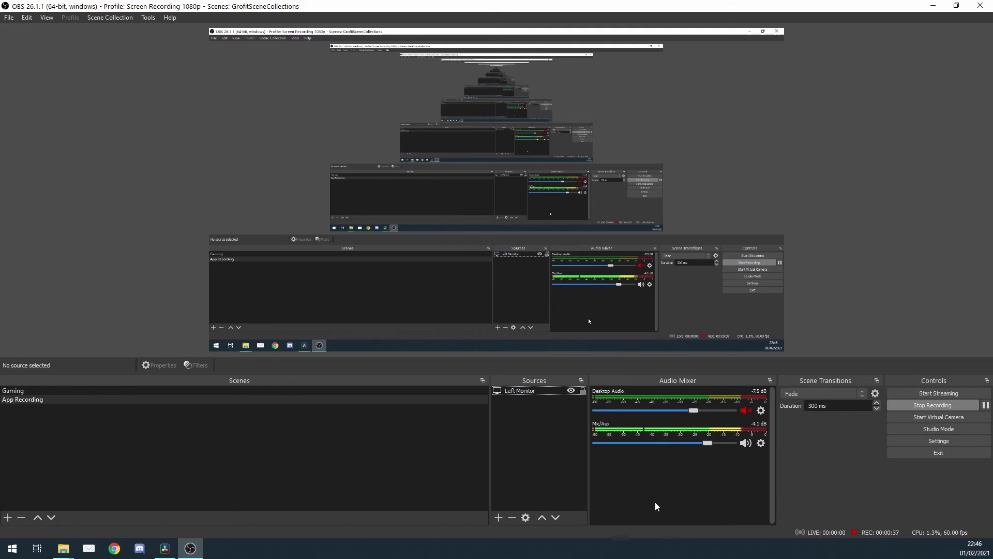